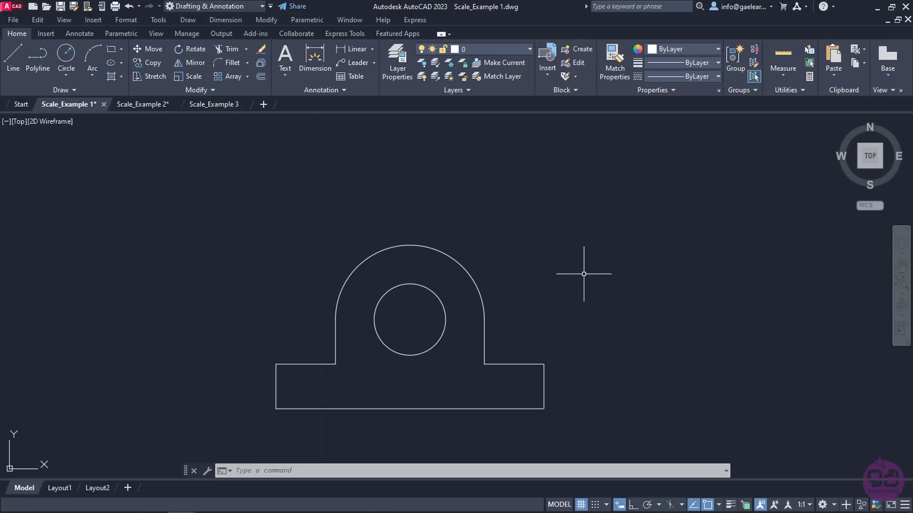
# Scale the bracket outline and its circle by a factor of 0.5 about the bracket's lower-left corner.
pyautogui.click(266, 20)
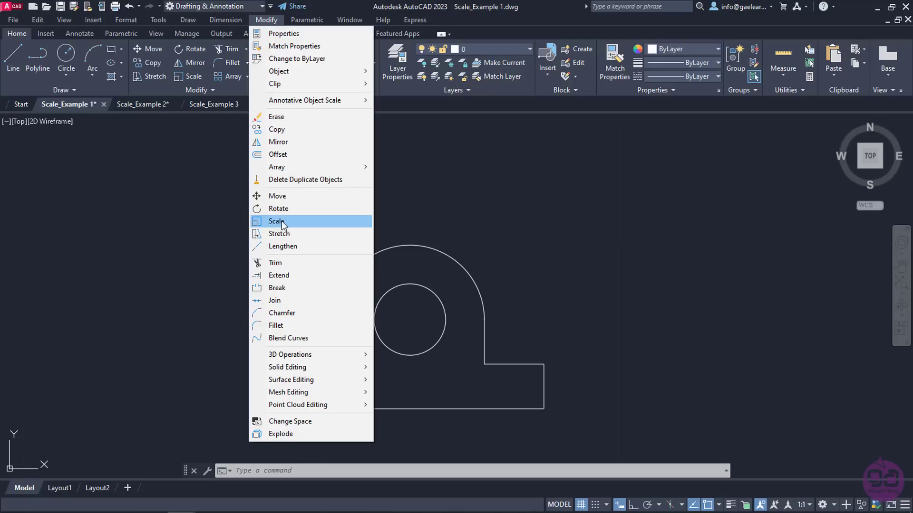
pyautogui.press('Escape')
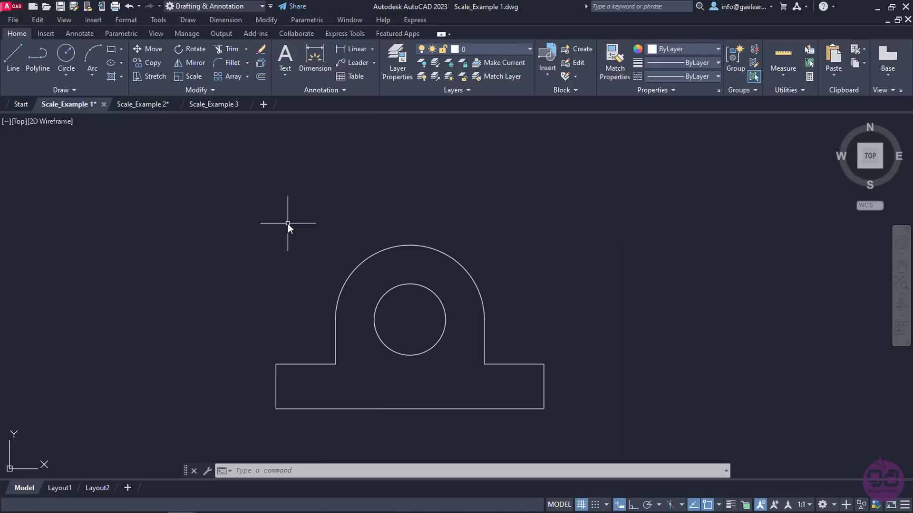
pyautogui.click(195, 79)
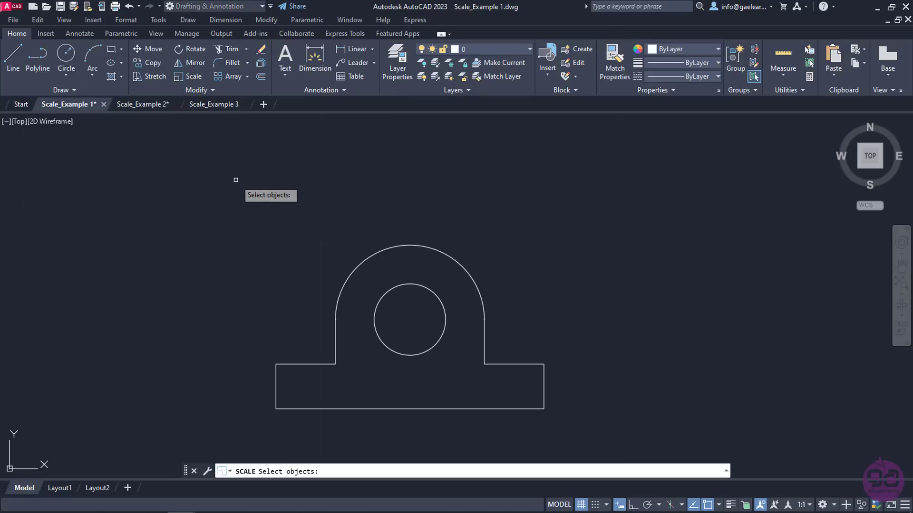
pyautogui.click(246, 194)
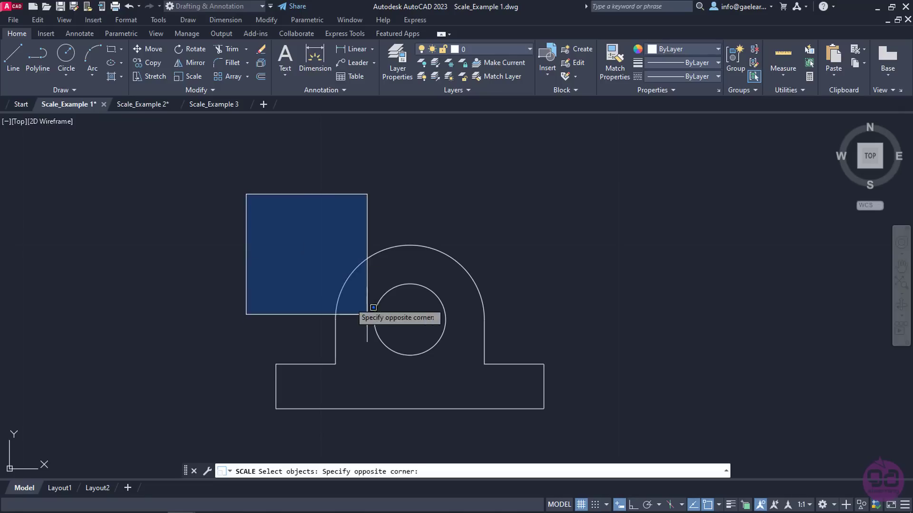
pyautogui.click(585, 428)
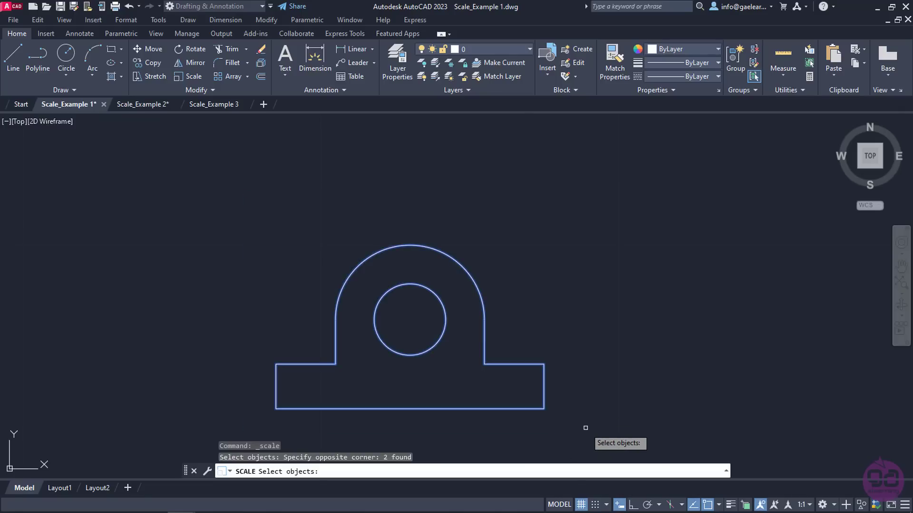
pyautogui.press('Return')
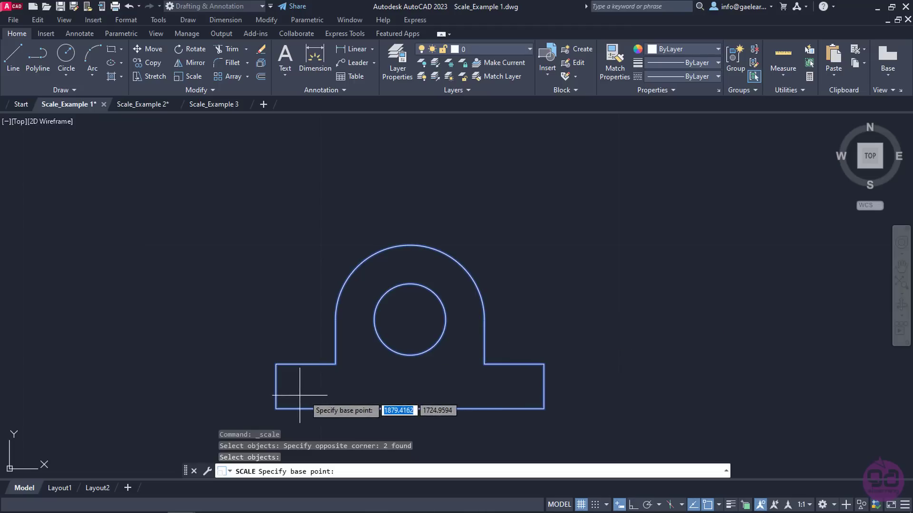
pyautogui.click(276, 409)
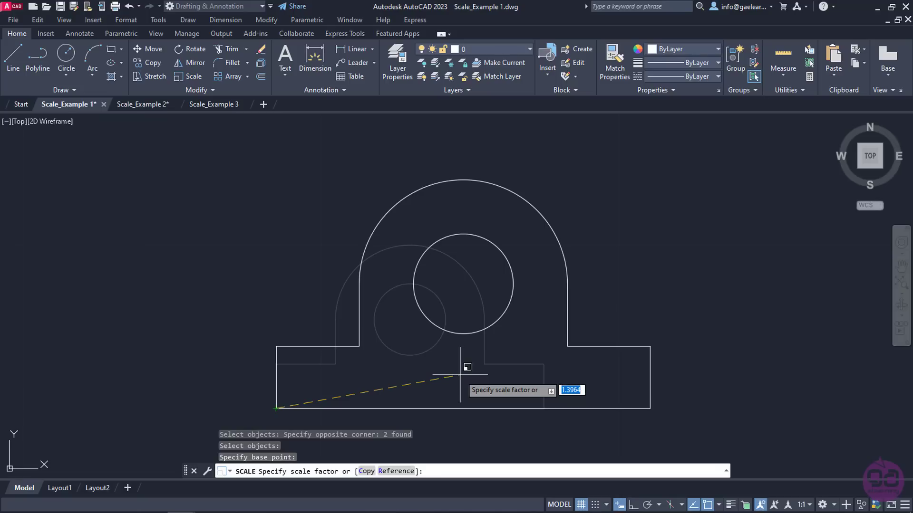
pyautogui.write('0.5')
pyautogui.press('Return')
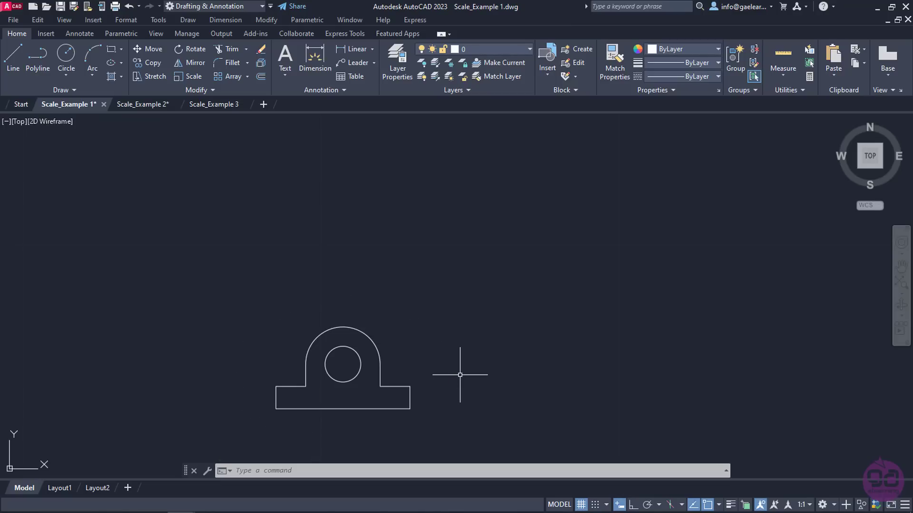
# Create a scaled copy of the bracket and its circle at factor 3 about the bracket's lower-left corner.
pyautogui.write('sc')
pyautogui.press('Return')
pyautogui.click(240, 303)
pyautogui.click(435, 418)
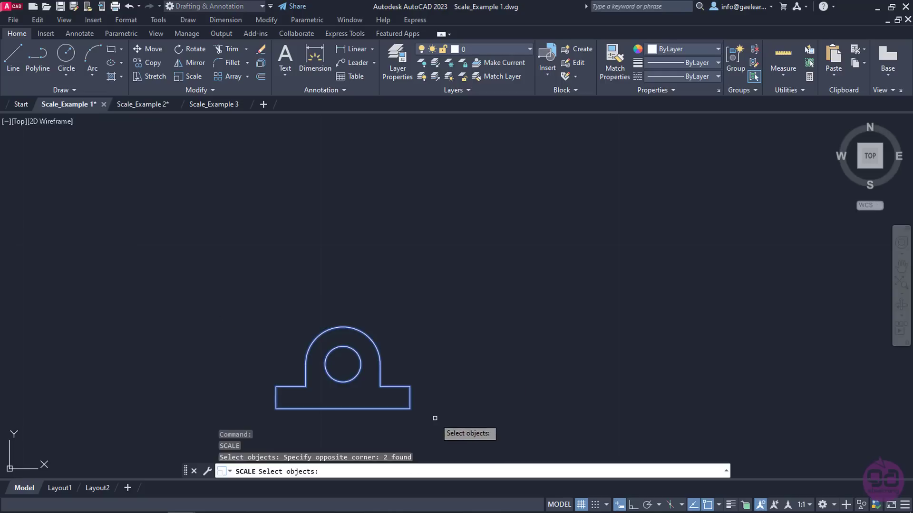
pyautogui.press('Return')
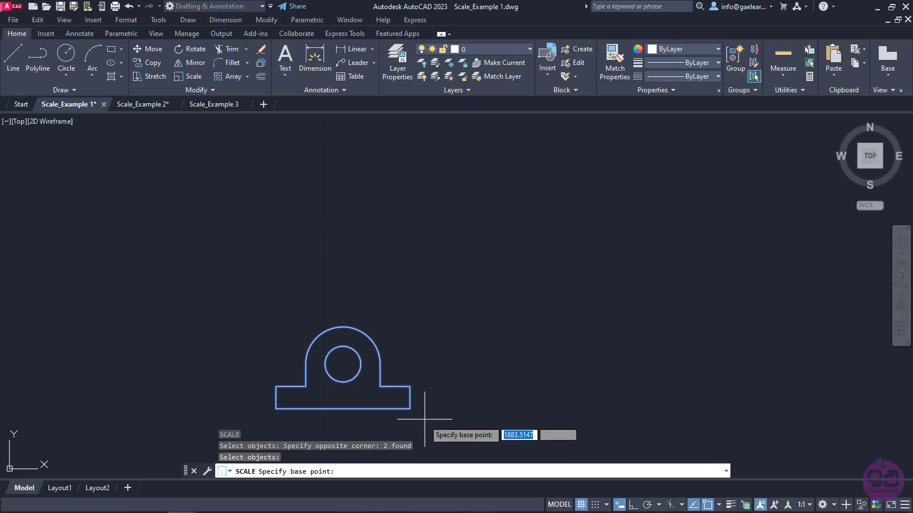
pyautogui.click(276, 408)
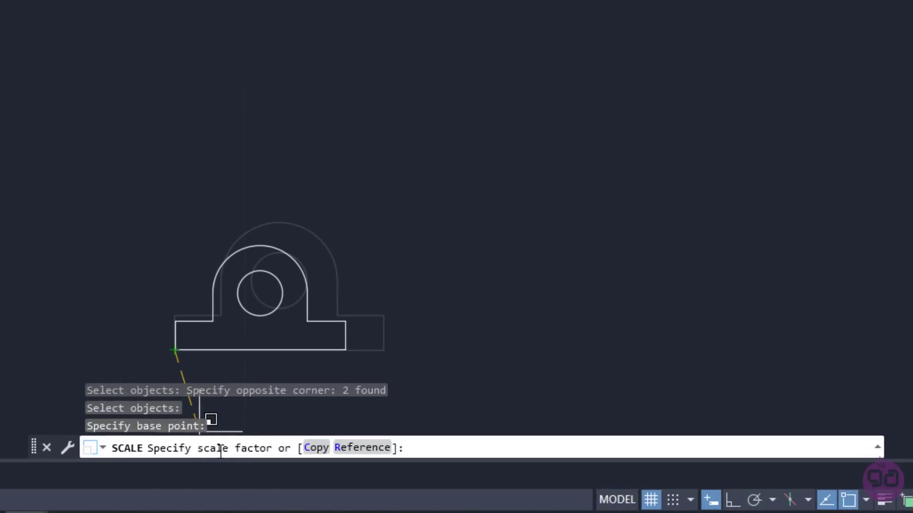
pyautogui.click(320, 454)
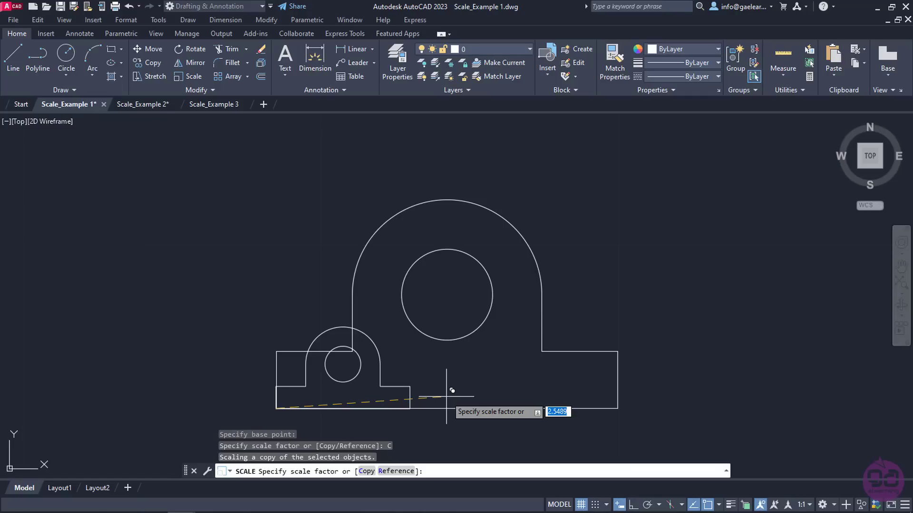
pyautogui.write('3')
pyautogui.press('Return')
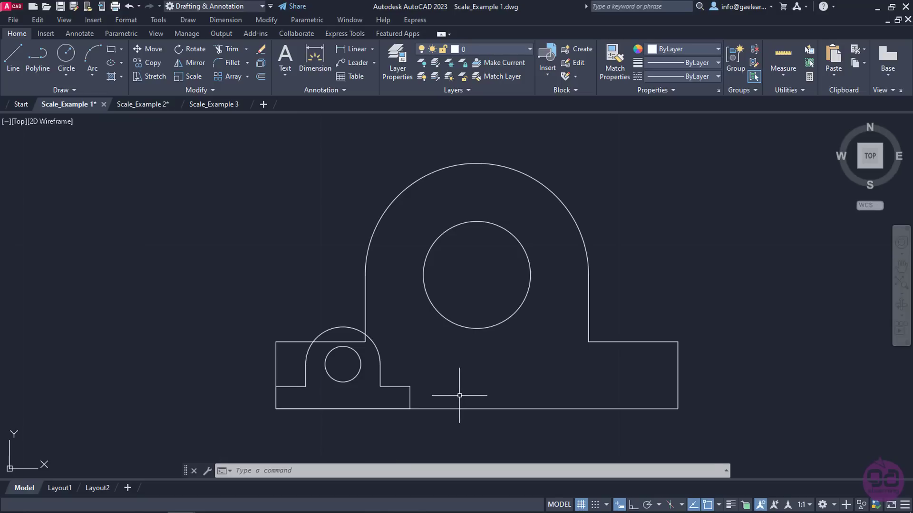
# In Scale_Example 2, start scaling the bed from its lower-left corner and enable the Intersection object snap.
pyautogui.click(159, 106)
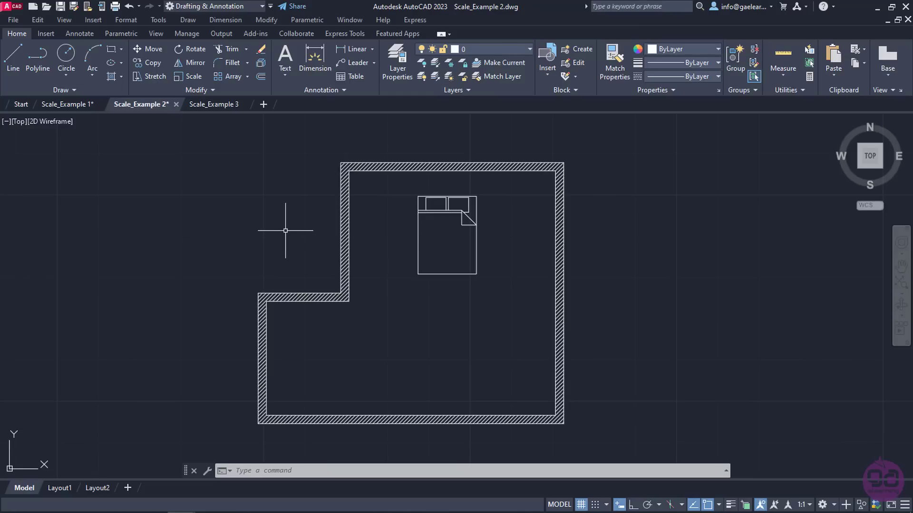
pyautogui.click(193, 76)
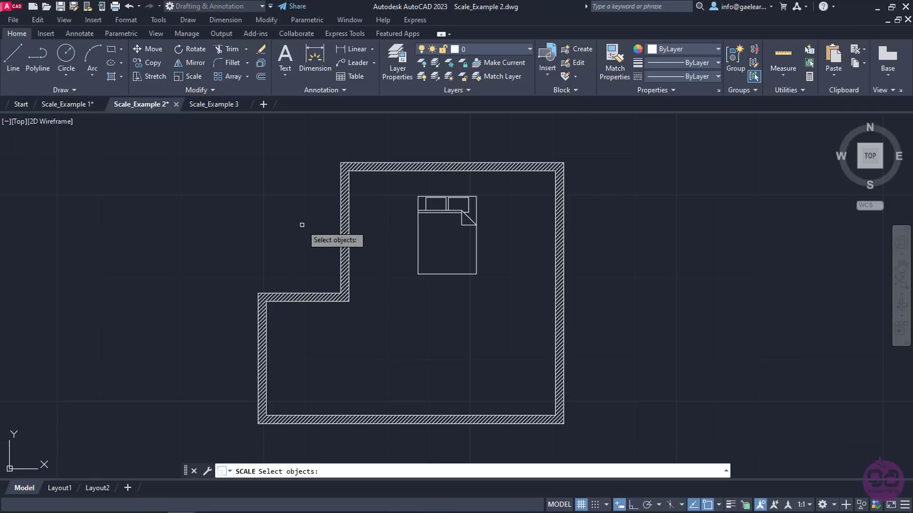
pyautogui.click(418, 239)
pyautogui.press('Return')
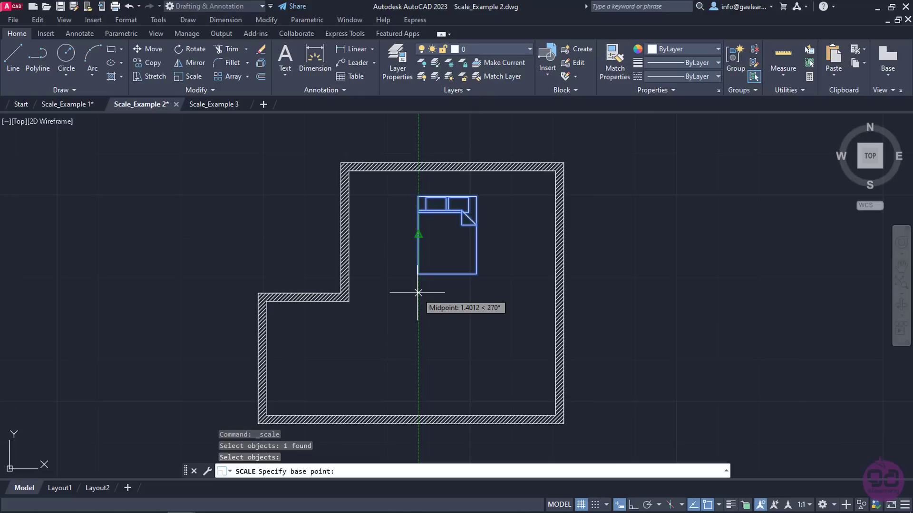
pyautogui.click(419, 274)
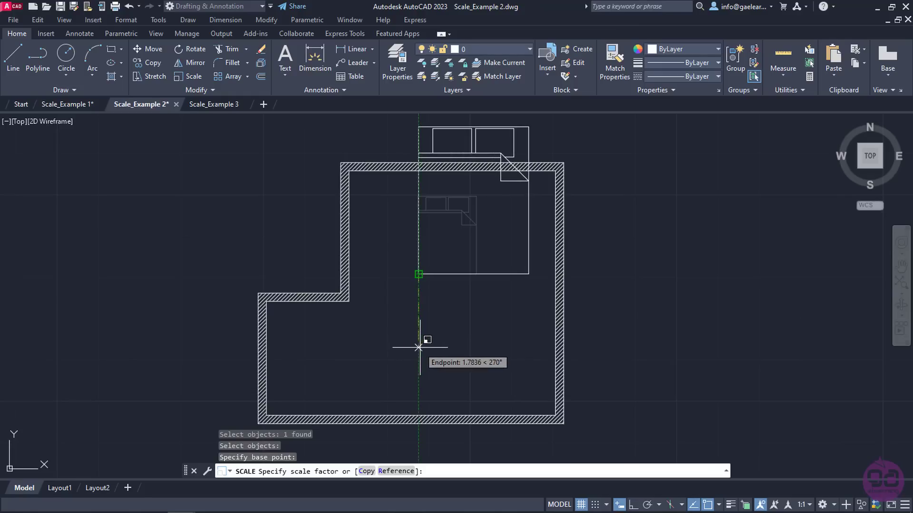
pyautogui.click(720, 504)
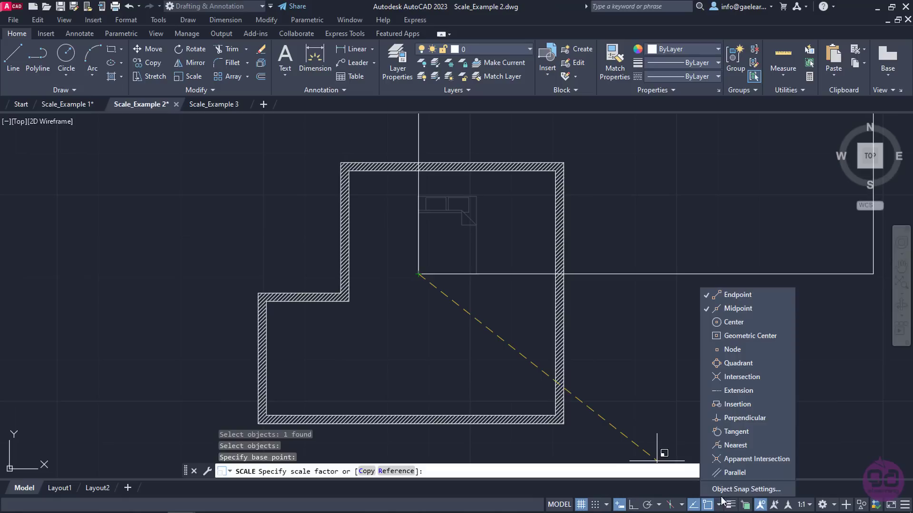
pyautogui.click(731, 379)
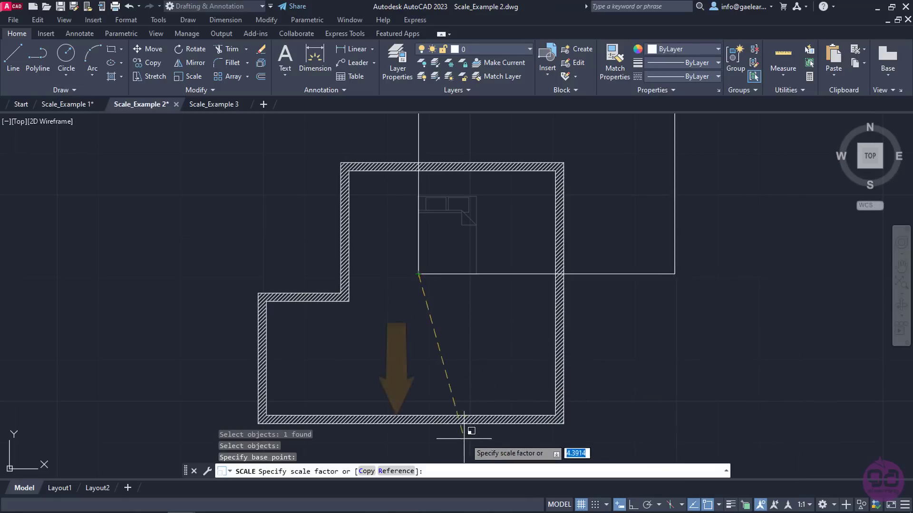
# Scale the bed by reference, using its left side as reference length and extending it to the upper wall's inner face.
pyautogui.click(396, 471)
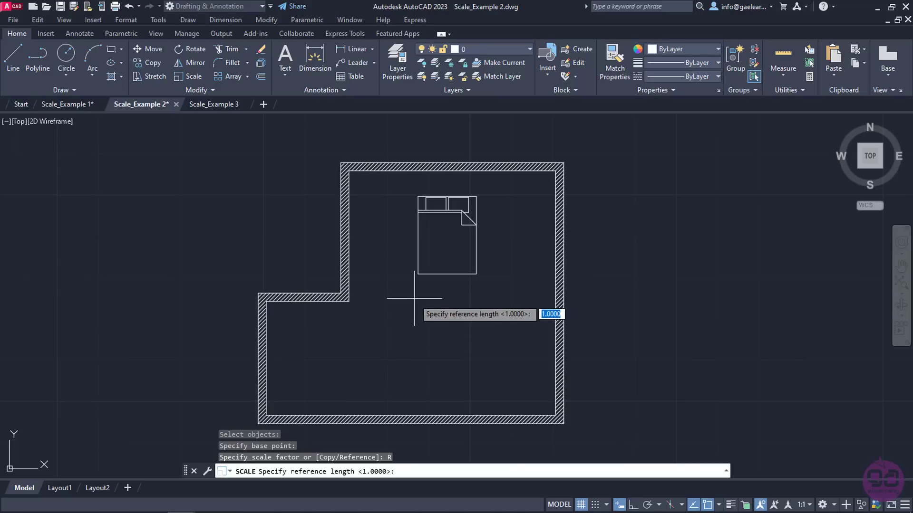
pyautogui.click(418, 274)
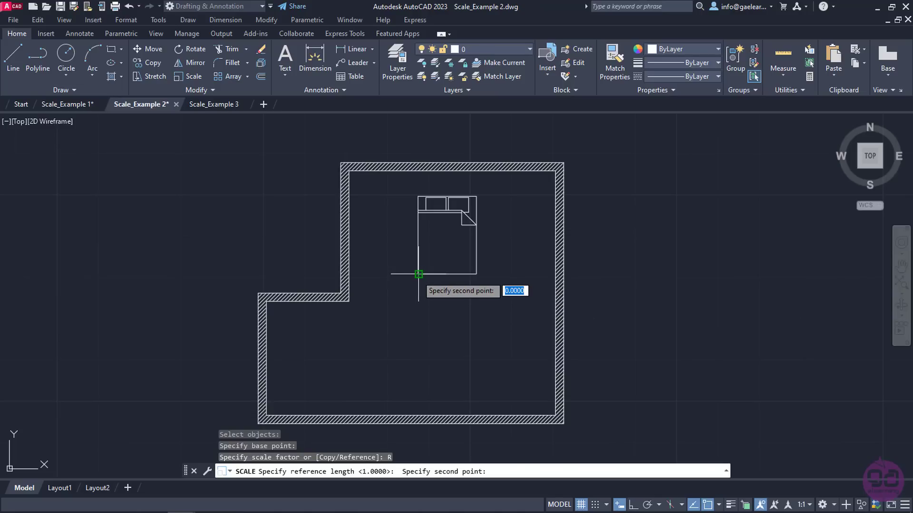
pyautogui.click(419, 196)
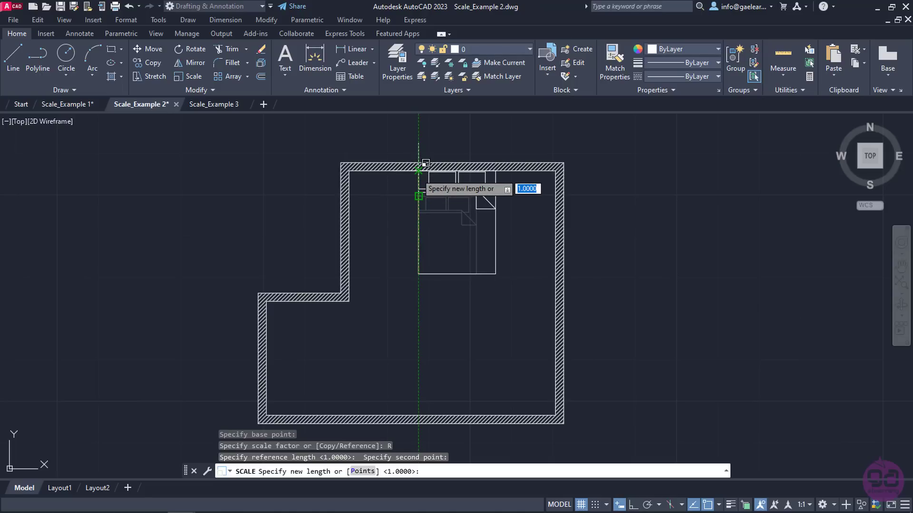
pyautogui.click(418, 170)
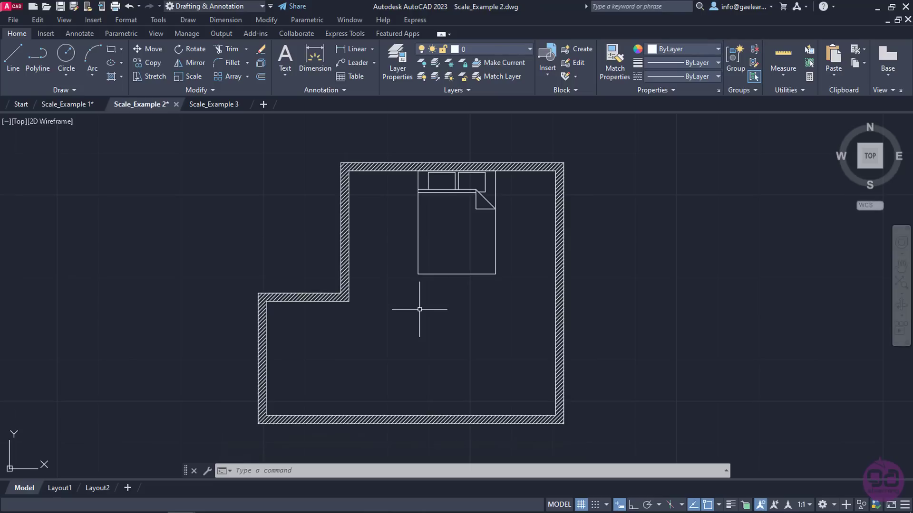
# In Scale_Example 3, scale the closed outline by reference about its upper-left corner, setting its full upper edge to a new length of 19.
pyautogui.click(238, 107)
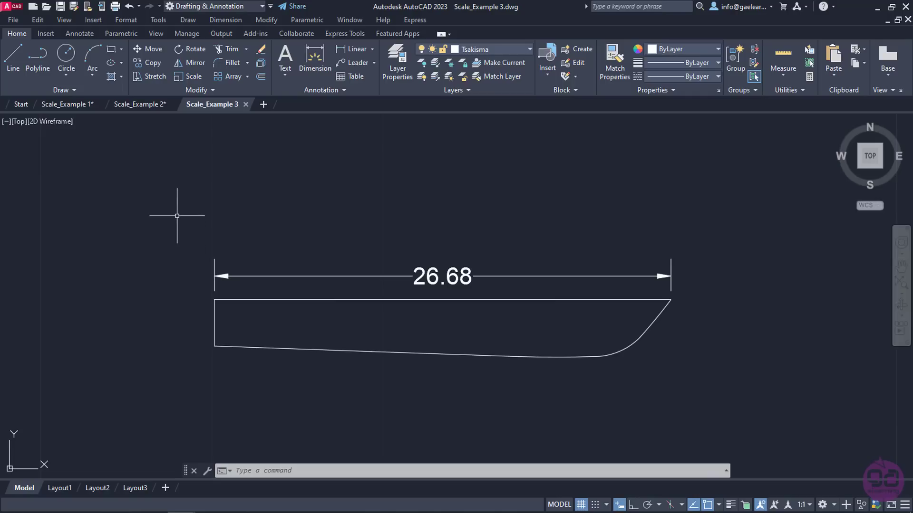
pyautogui.click(194, 79)
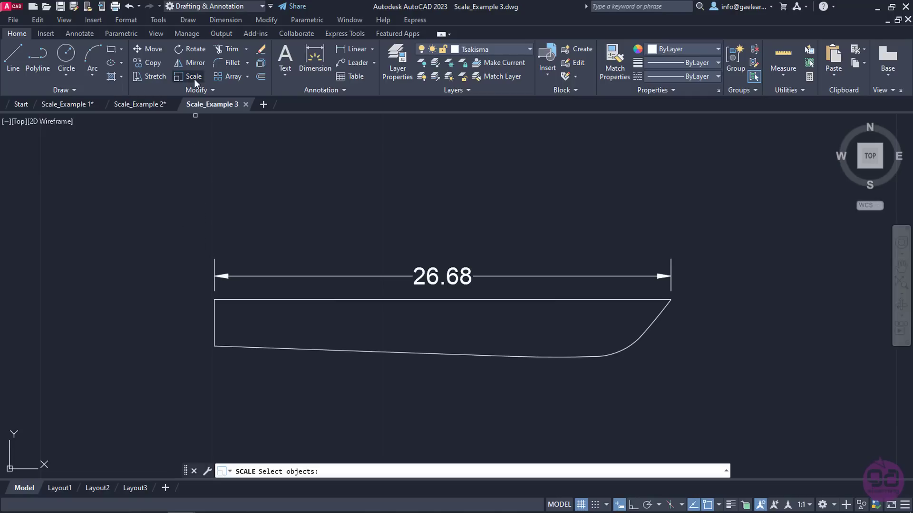
pyautogui.click(229, 299)
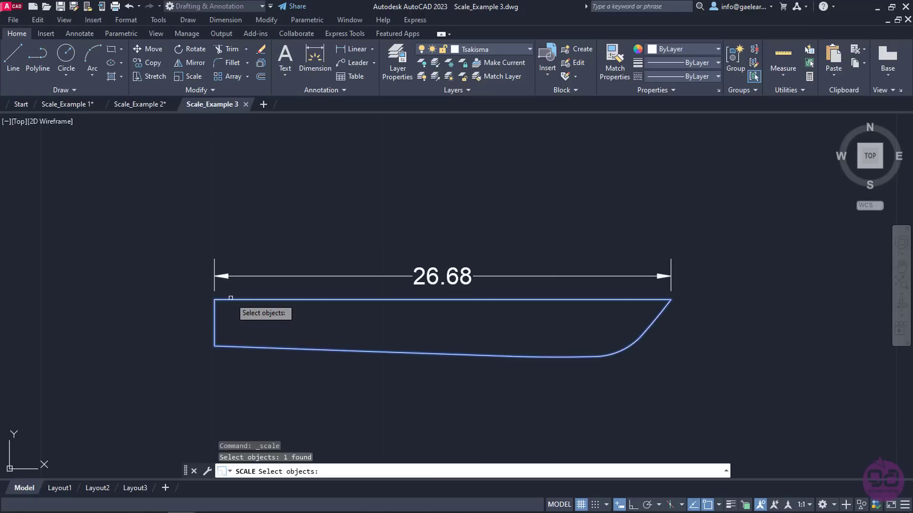
pyautogui.press('Return')
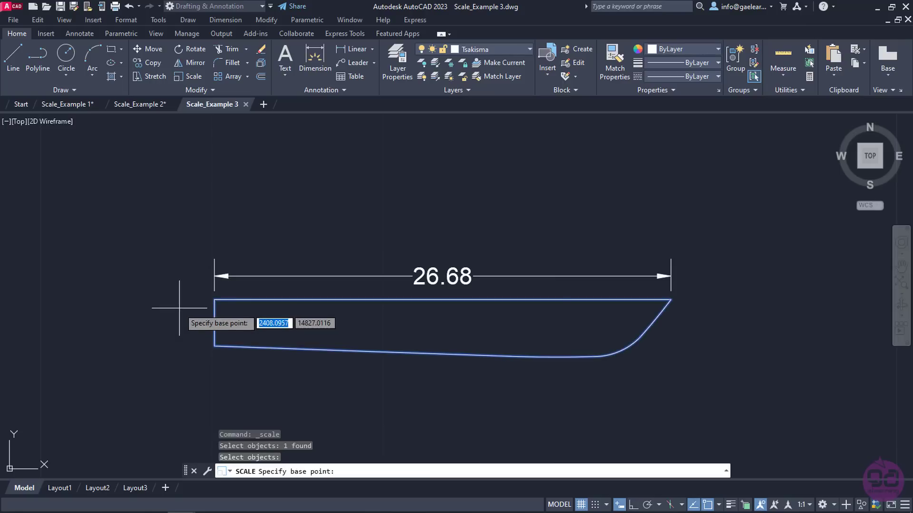
pyautogui.click(214, 299)
pyautogui.write('ref')
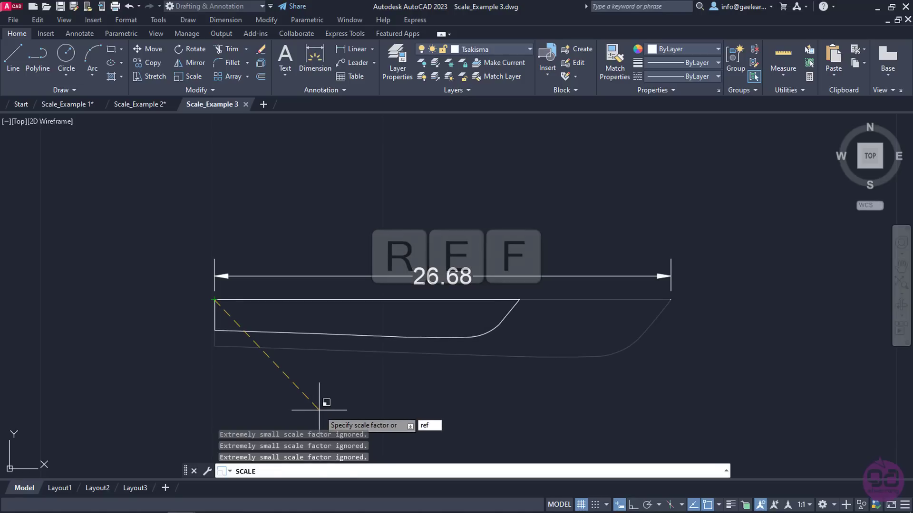
pyautogui.press('Return')
pyautogui.click(214, 299)
pyautogui.click(671, 300)
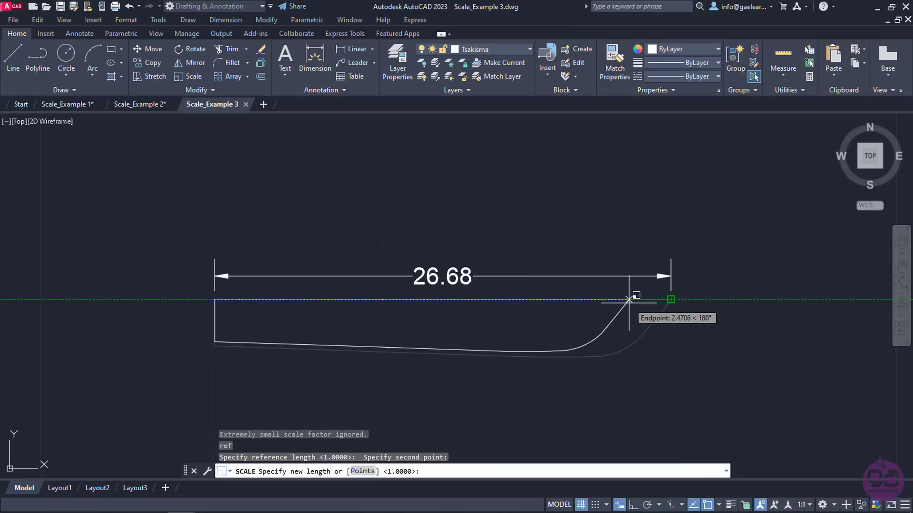
pyautogui.write('19')
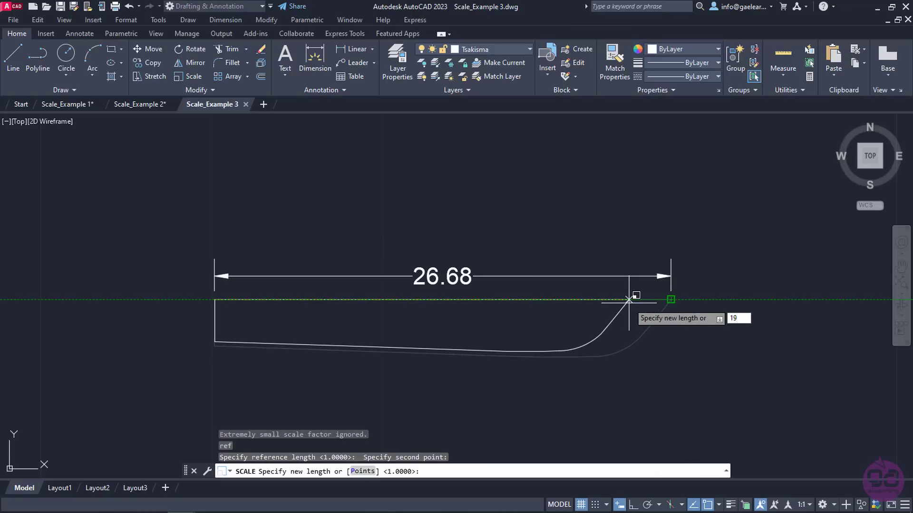
pyautogui.press('Return')
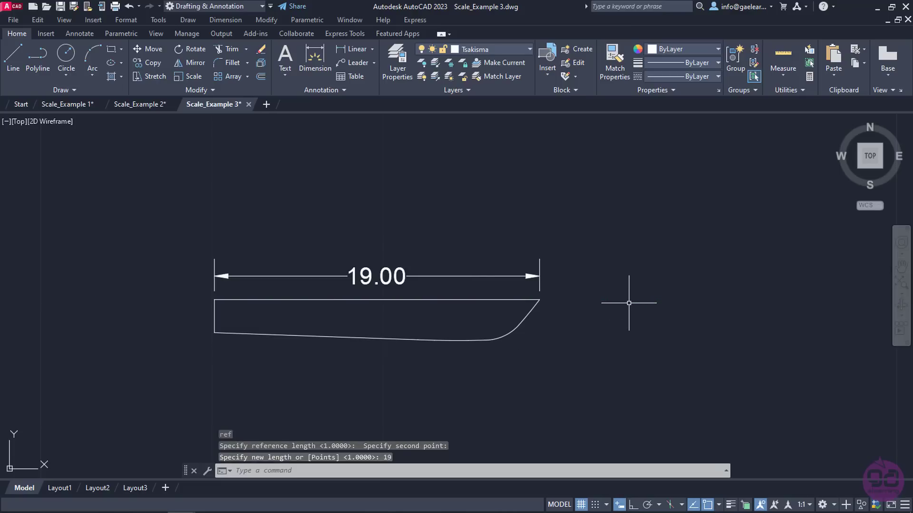